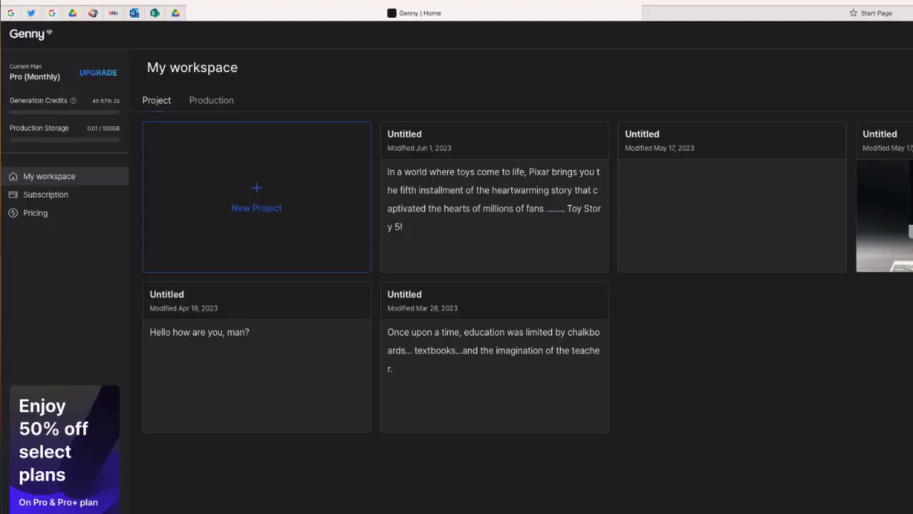
Step: Create a new Voice Over project, opening an empty Untitled script with Kyle and Tim blocks
click(244, 209)
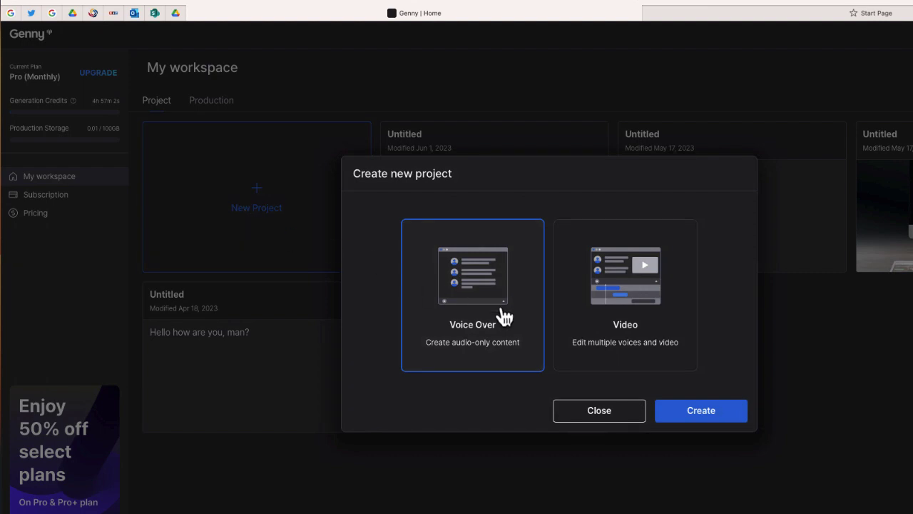
click(666, 417)
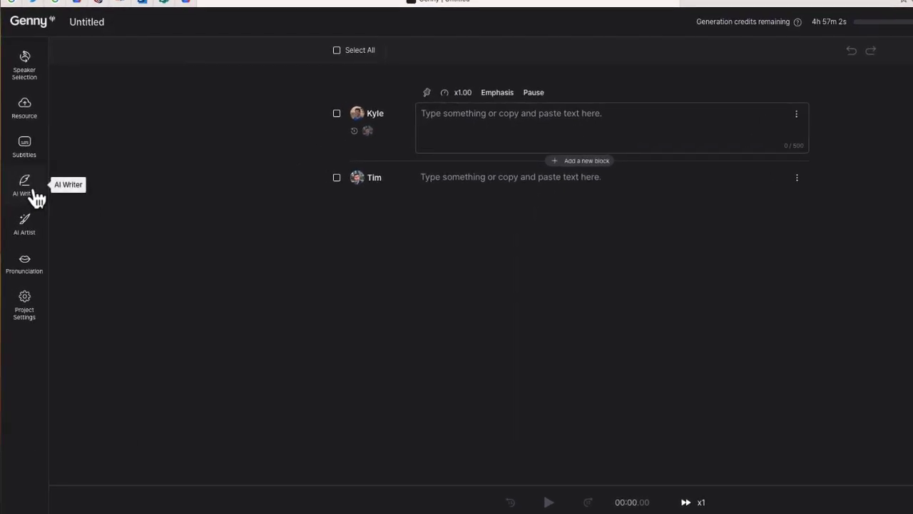
Step: Open the AI Writer's Advertisement template to show its brief form
click(36, 194)
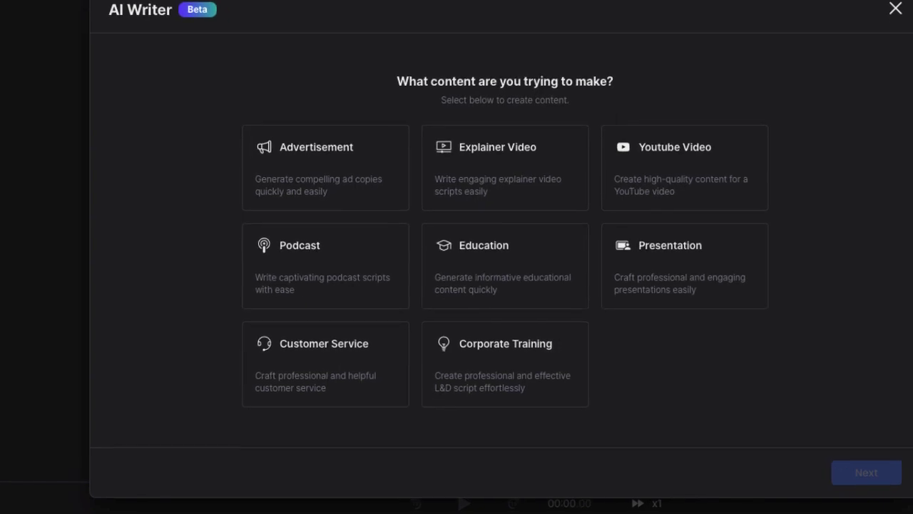
click(325, 168)
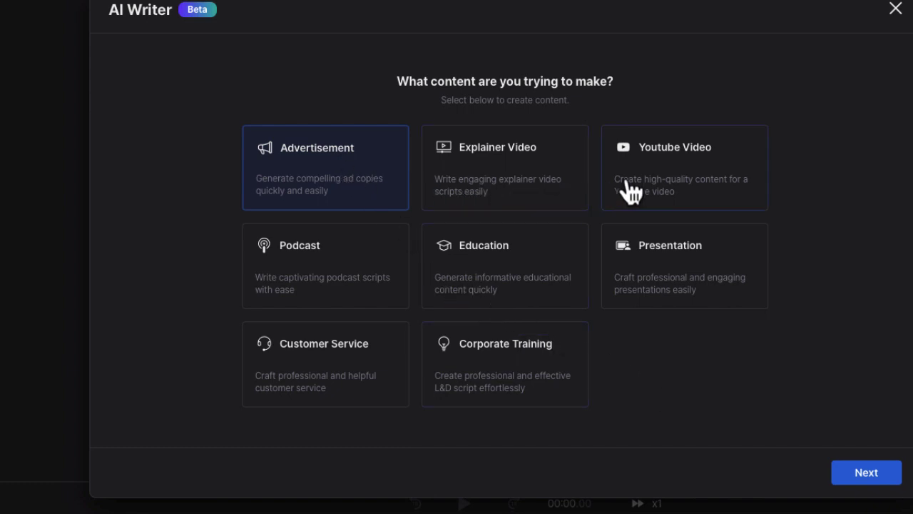
click(879, 476)
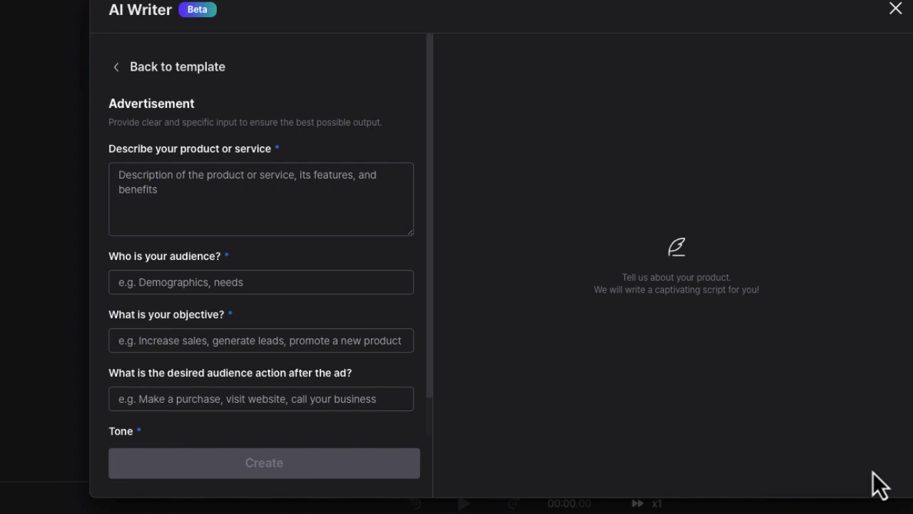
Step: Describe a Toy Story 5 trailer voice-over aimed at child and adult Toy Story fans
text(Create a voice over for a movie trailer for the film Toy Story 5.)
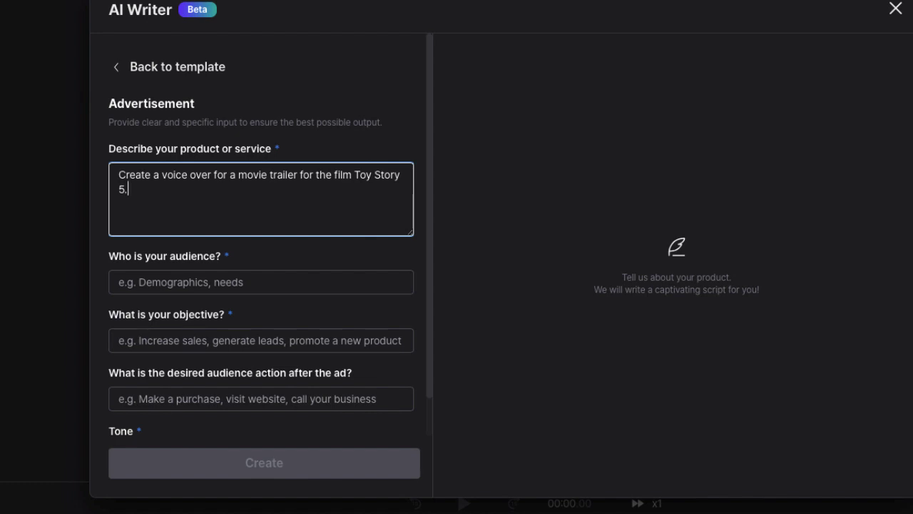
click(154, 281)
text(Audien)
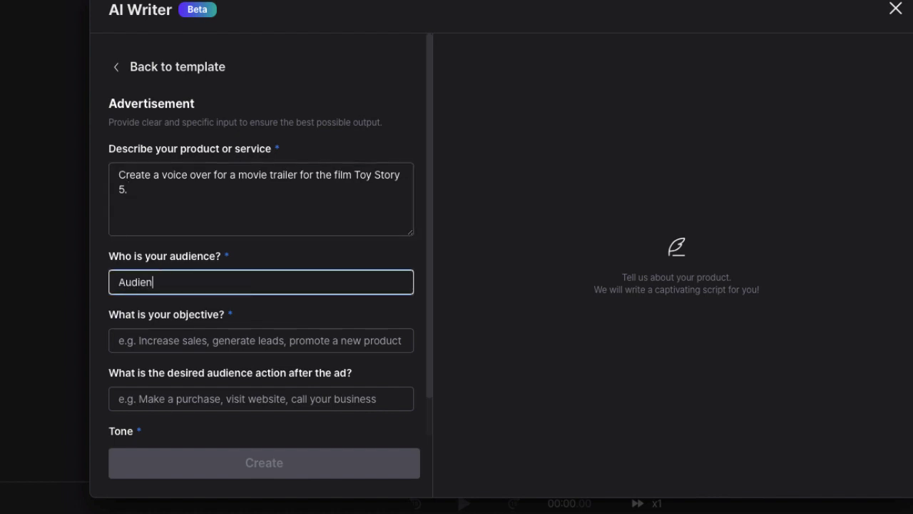
text(ce of children and adults who are fans of the Toy Story Genese)
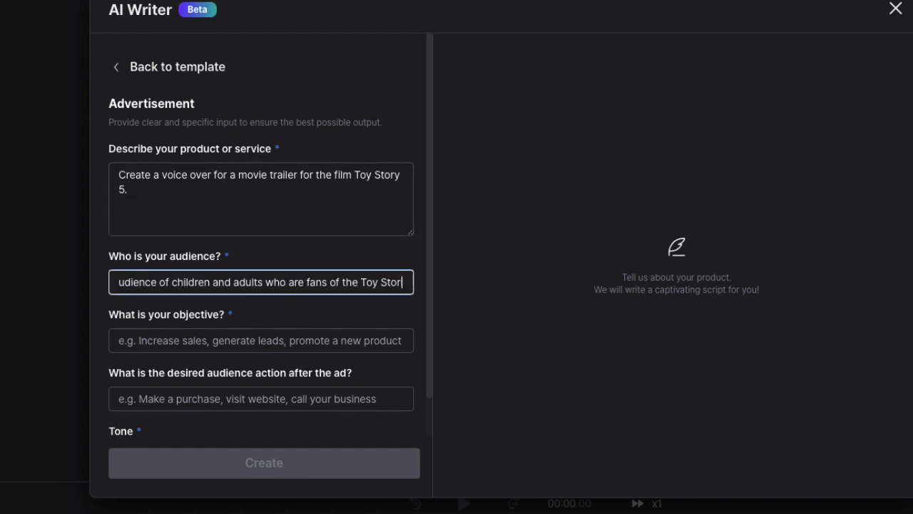
Step: Paste the film-promotion objective and ticket-buying audience action, and set the tone to Entertaining
key(Tab)
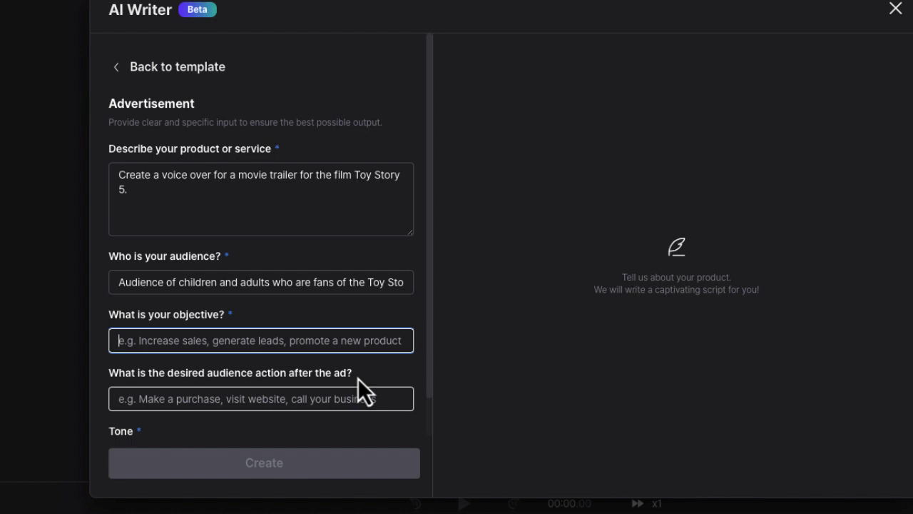
text(Promote a the new film, get people excited)
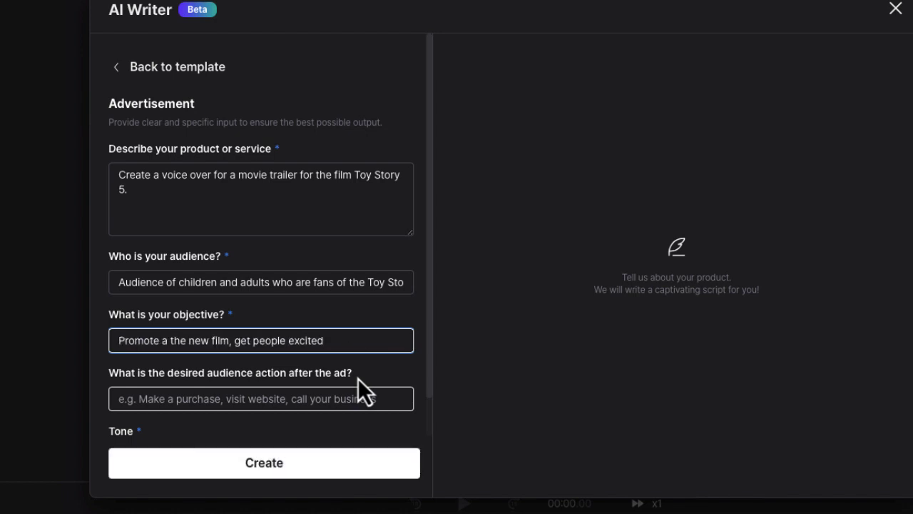
click(330, 387)
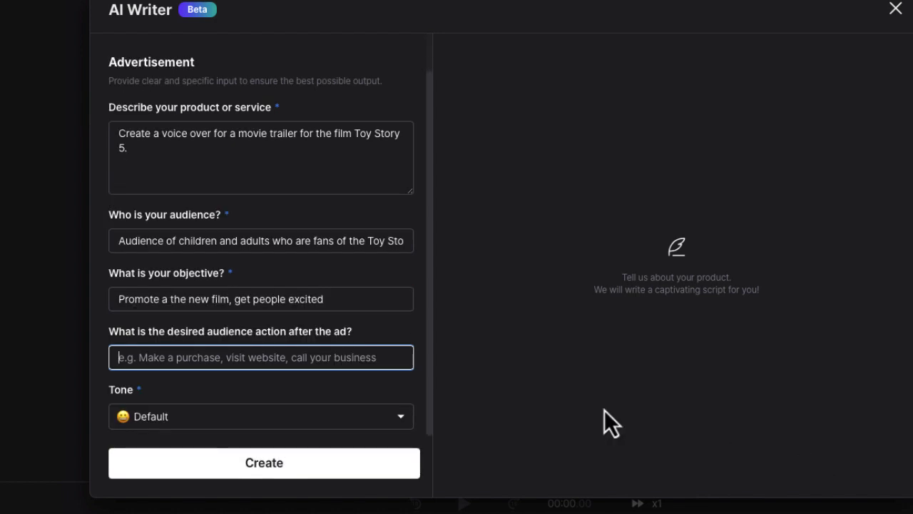
text(Get people to purchase a ticket to see Toy Story 5)
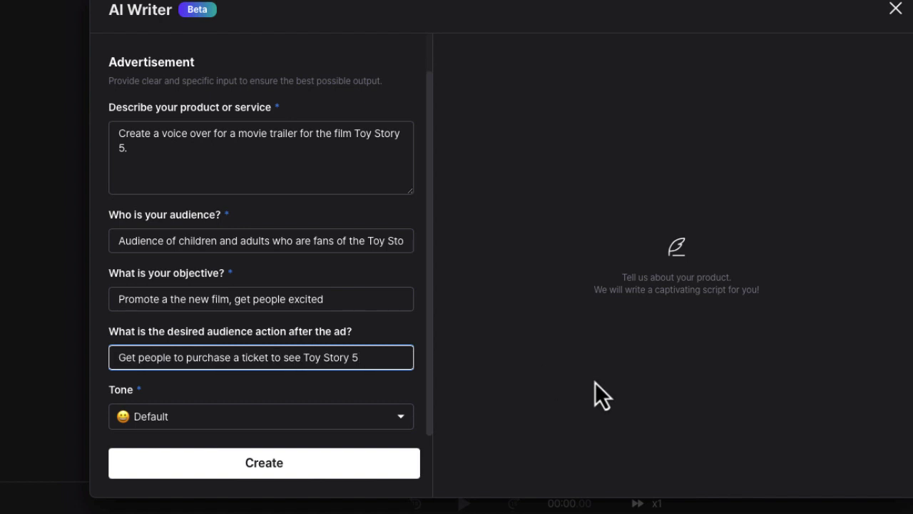
click(401, 426)
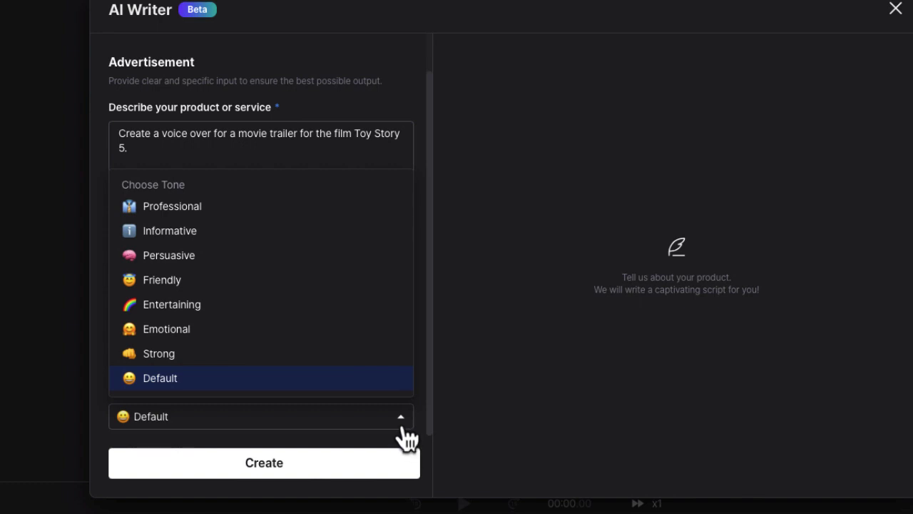
click(203, 313)
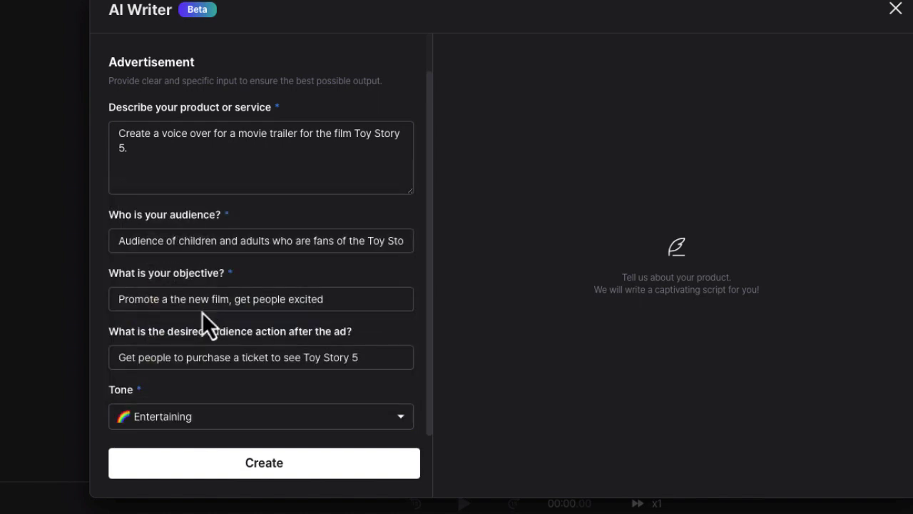
Step: Generate the Toy Story 5 advert and insert its three paragraphs as Kyle text blocks
click(333, 465)
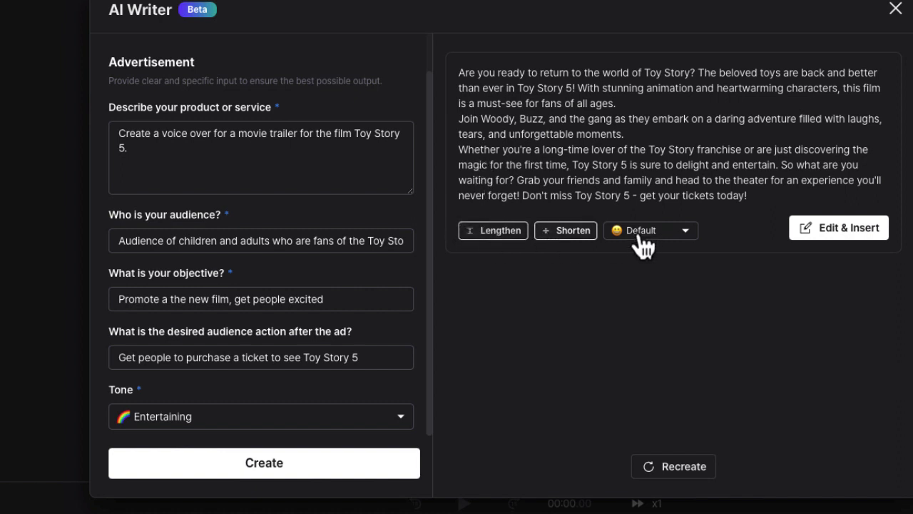
click(822, 241)
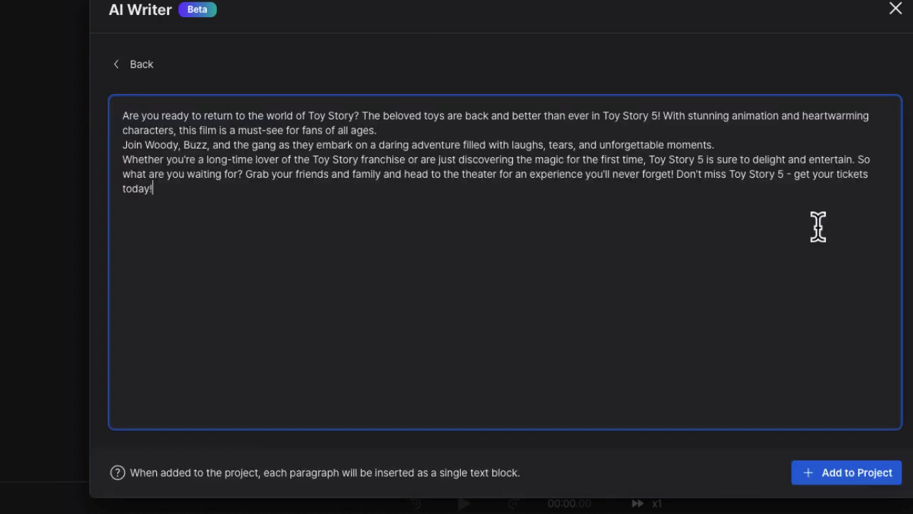
click(847, 476)
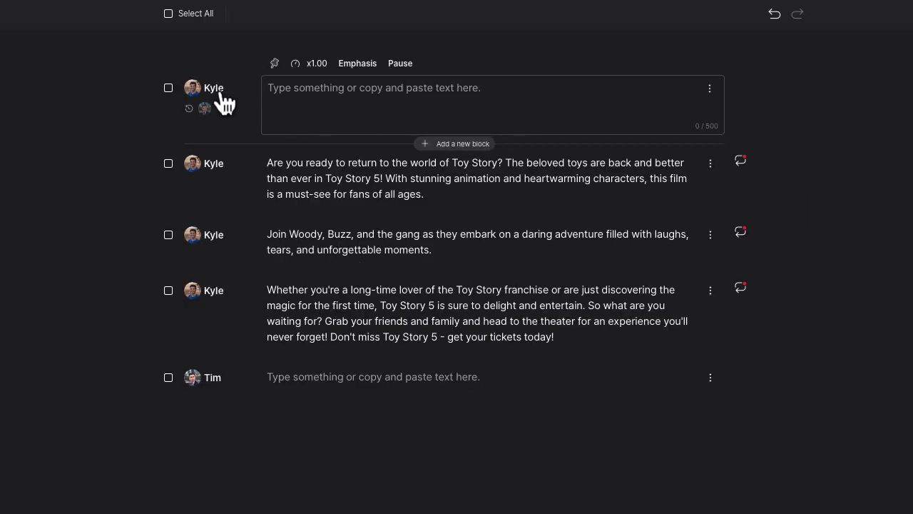
Step: Filter the top block's voice list to male Entertainment voices
click(221, 96)
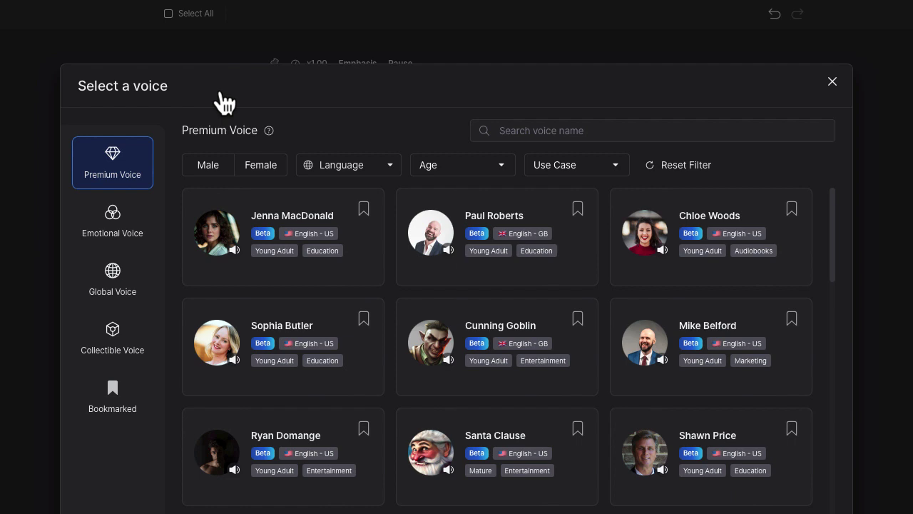
click(221, 171)
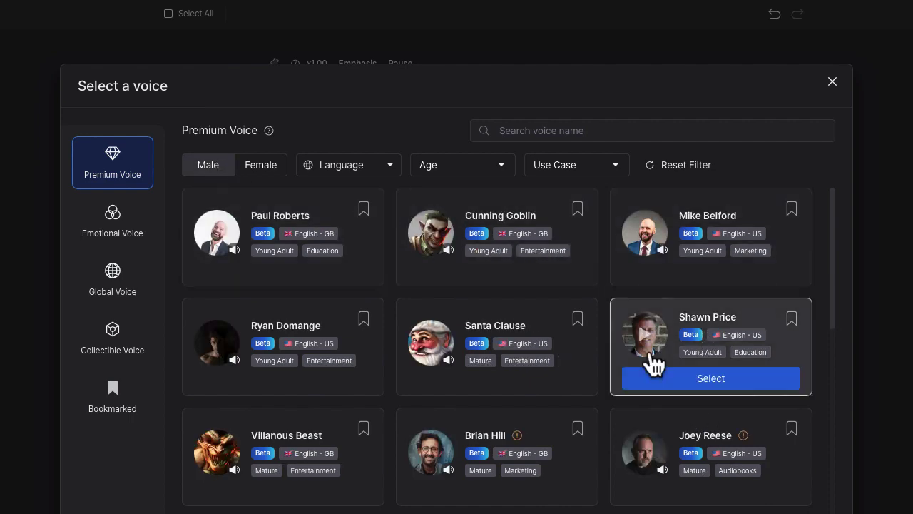
scroll(418, 321, down, 10)
scroll(418, 321, up, 3)
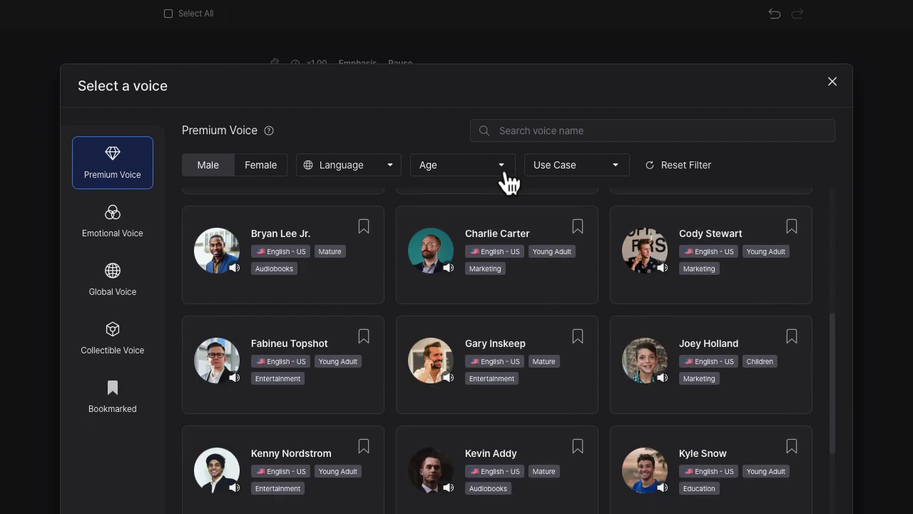
click(508, 179)
click(510, 179)
click(603, 181)
click(603, 179)
click(603, 179)
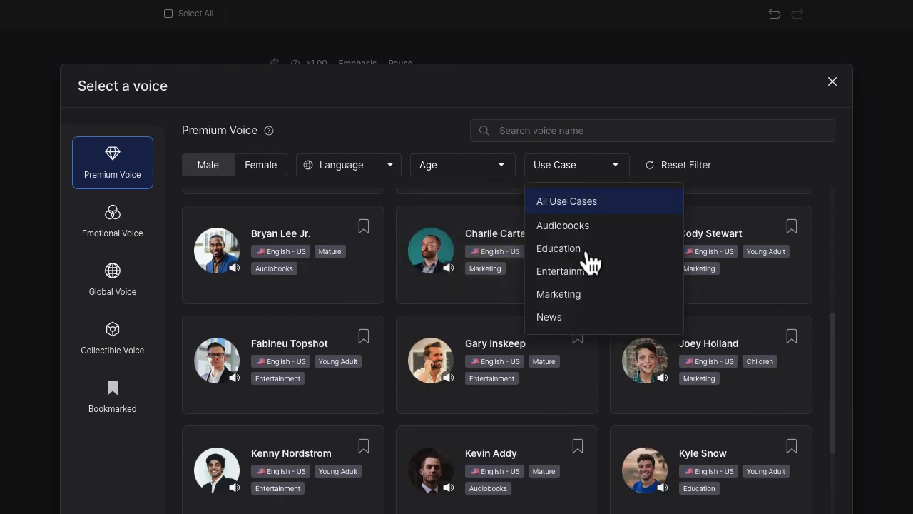
click(588, 279)
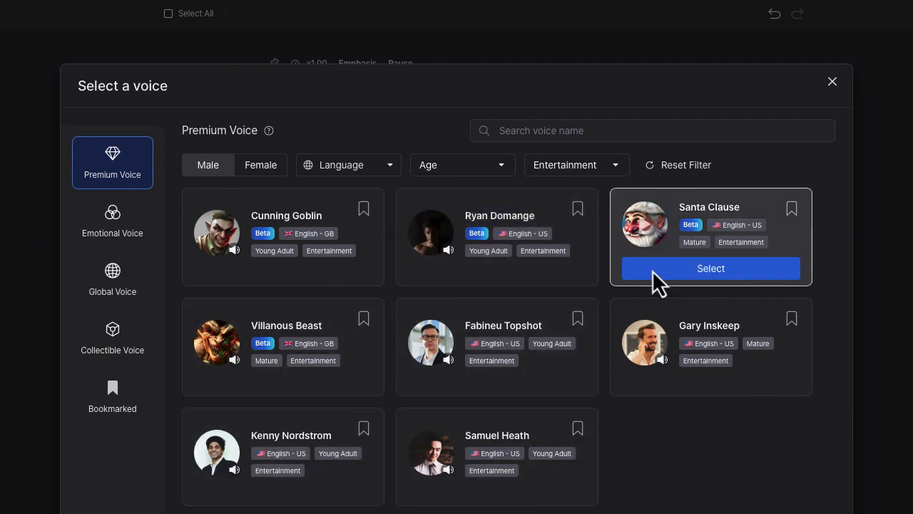
Step: Preview four of the male Entertainment voice samples
click(434, 340)
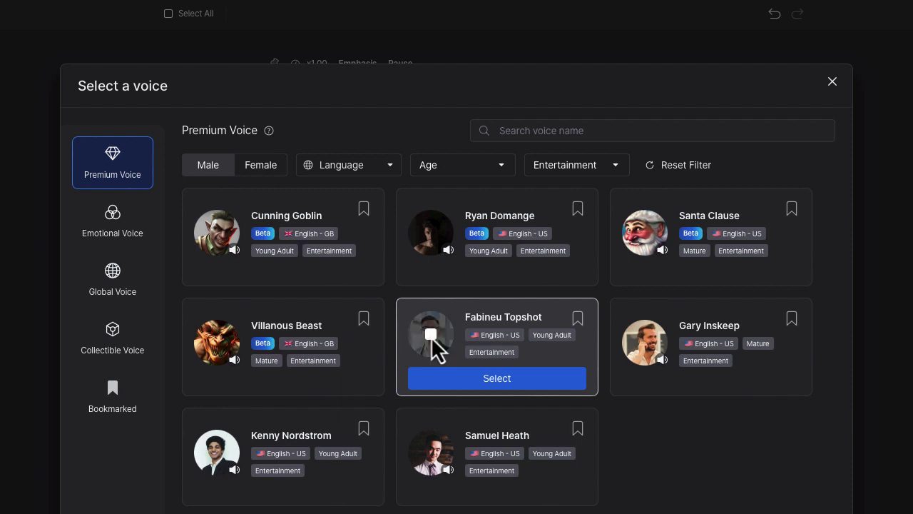
click(647, 350)
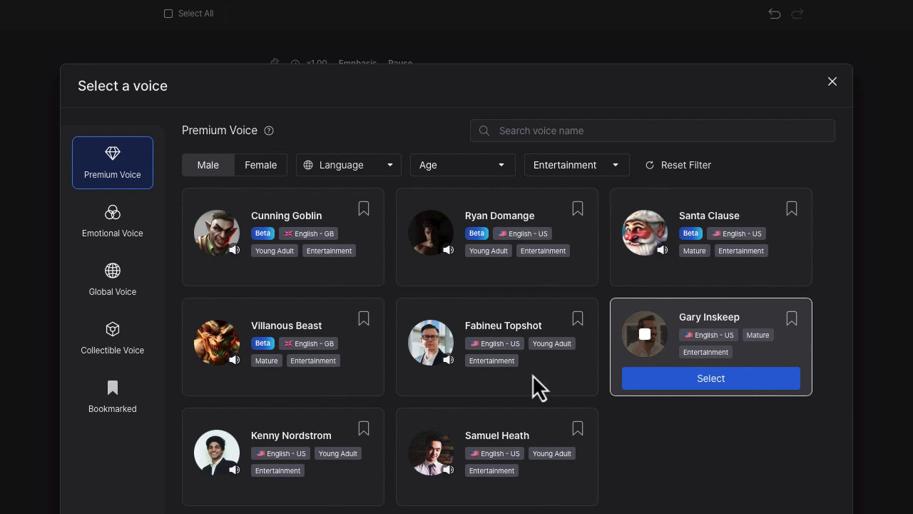
click(432, 450)
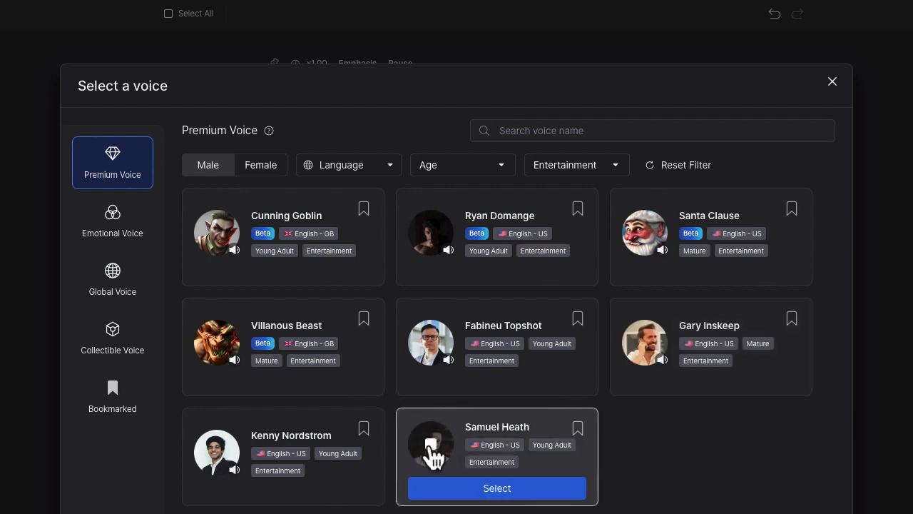
click(217, 452)
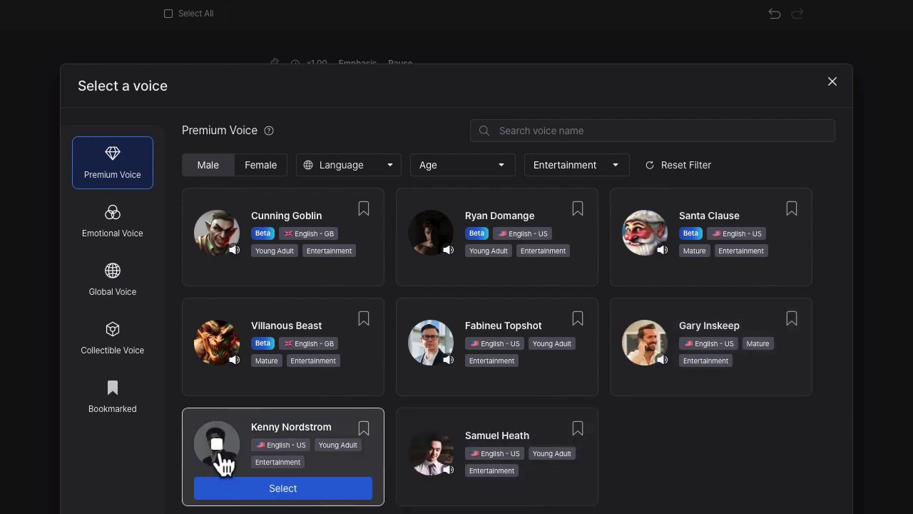
Step: Clear the use-case filter, audition Mike Belford, Charlie Carter and Cody Stewart, and choose Cody Stewart
click(570, 171)
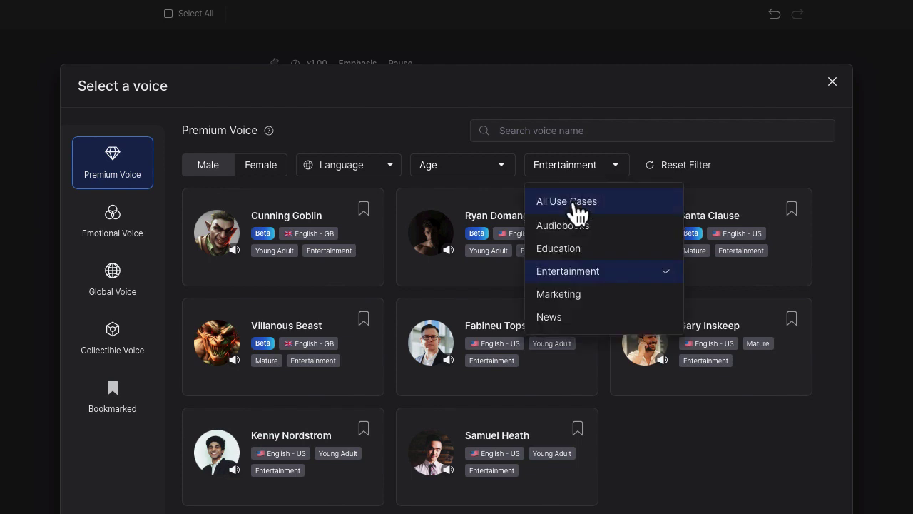
click(575, 203)
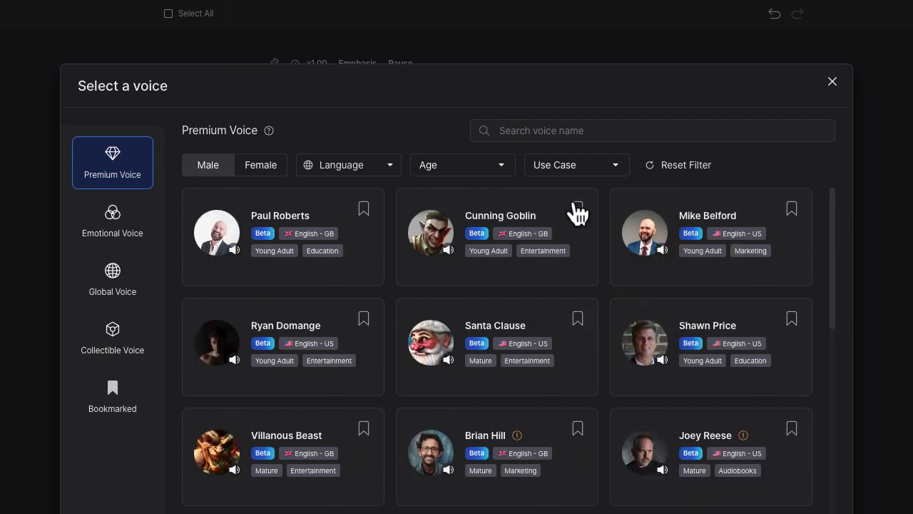
click(645, 236)
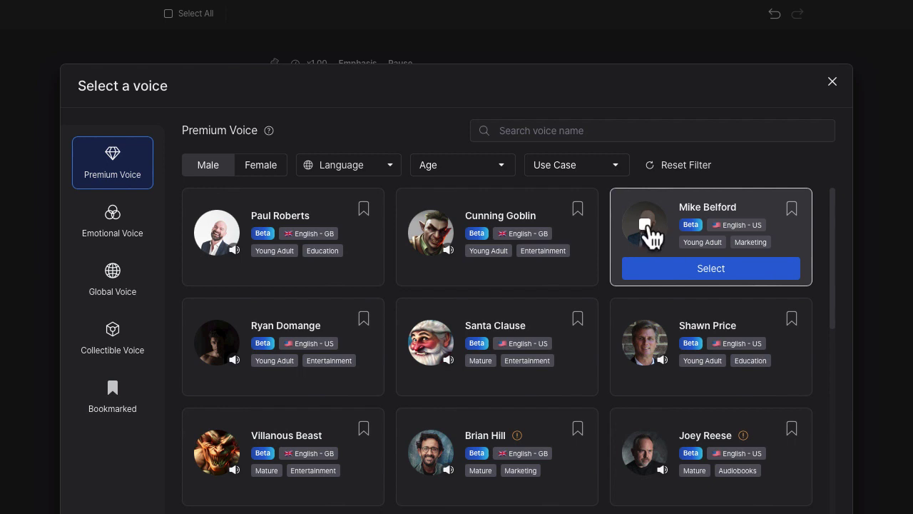
click(218, 225)
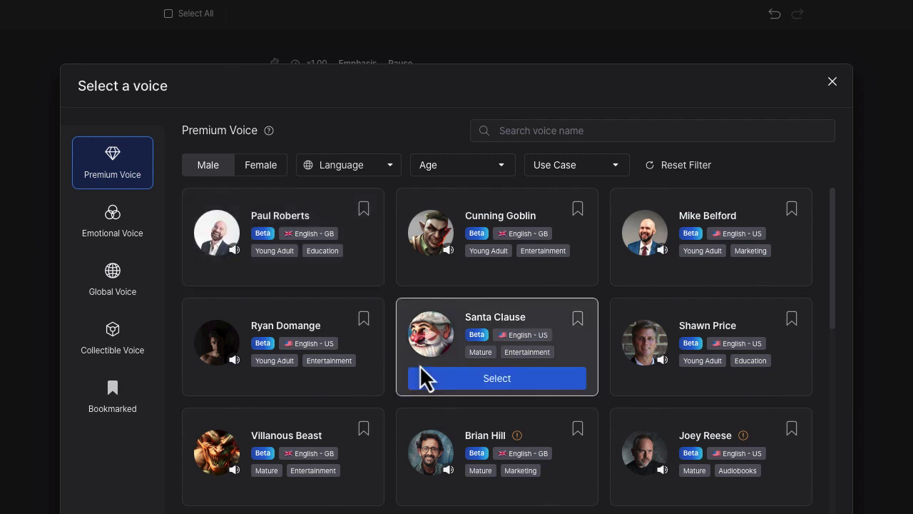
scroll(420, 374, down, 1)
scroll(418, 367, down, 3)
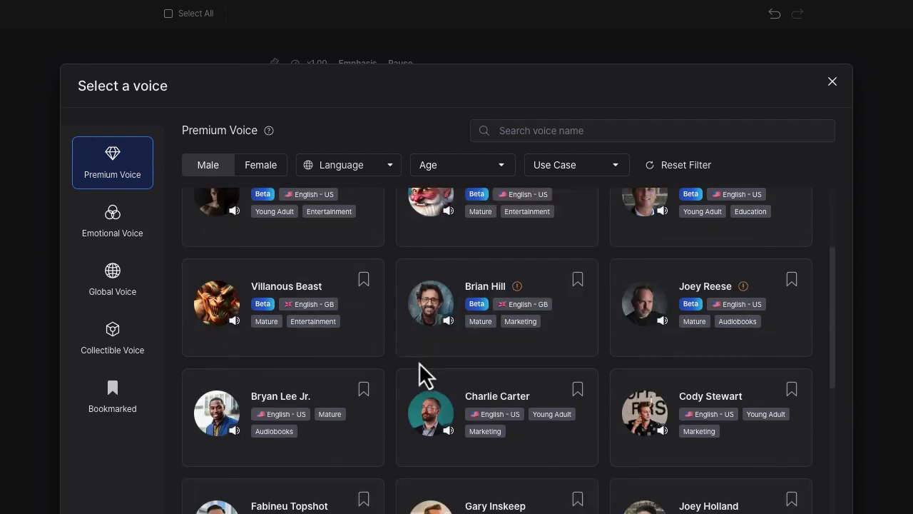
click(433, 413)
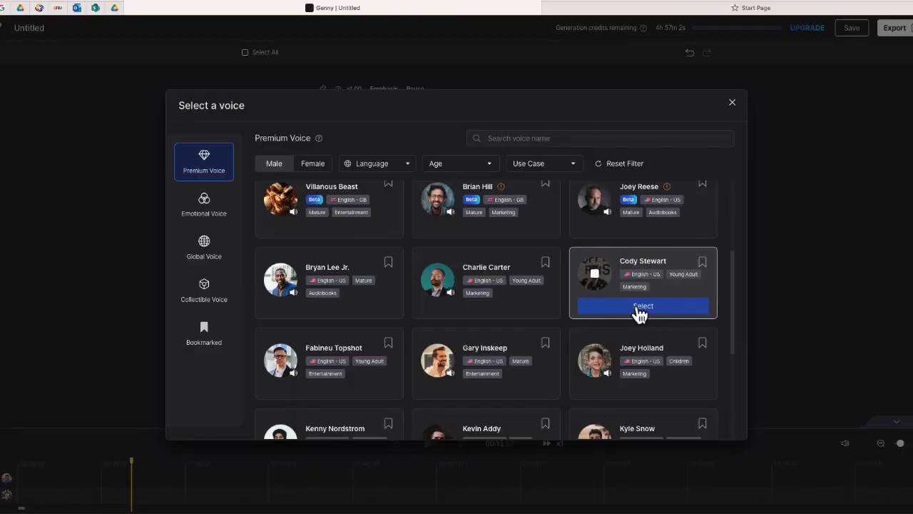
click(597, 276)
click(598, 280)
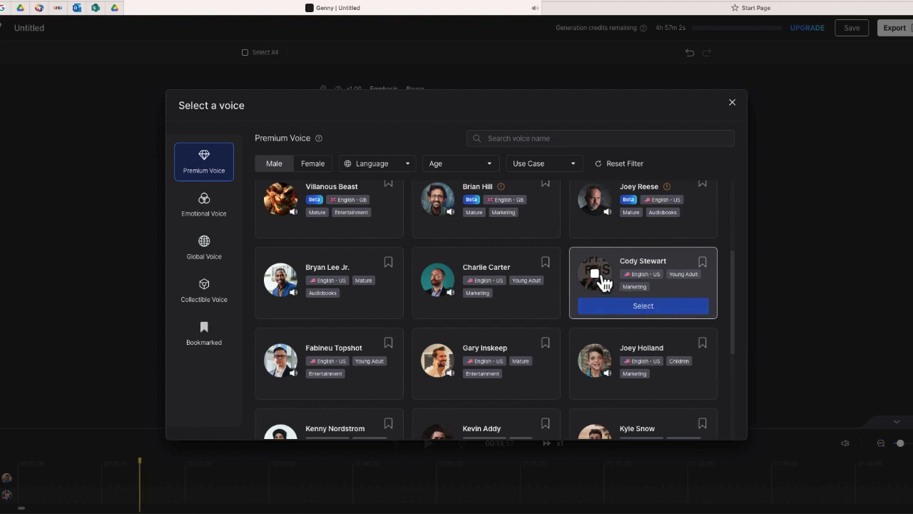
click(617, 311)
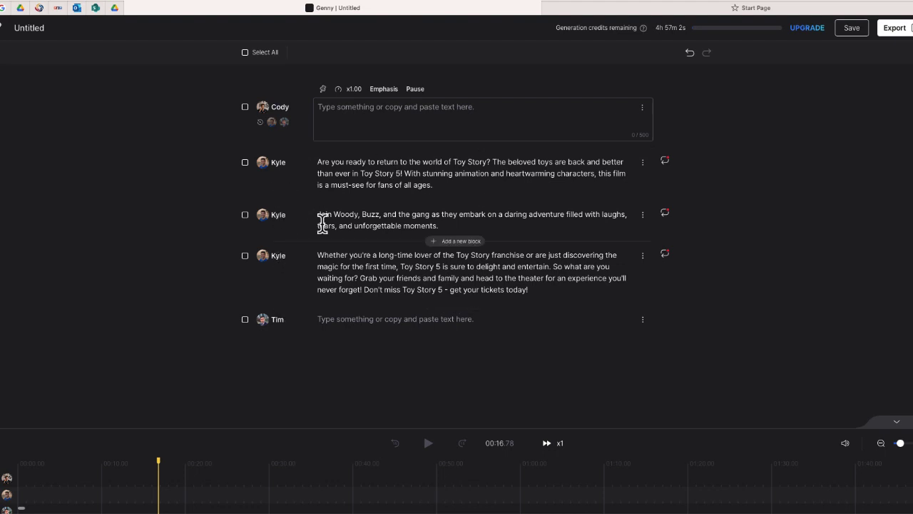
Step: Select all five blocks and assign Cody Stewart's voice, found by searching 'cody'
click(245, 53)
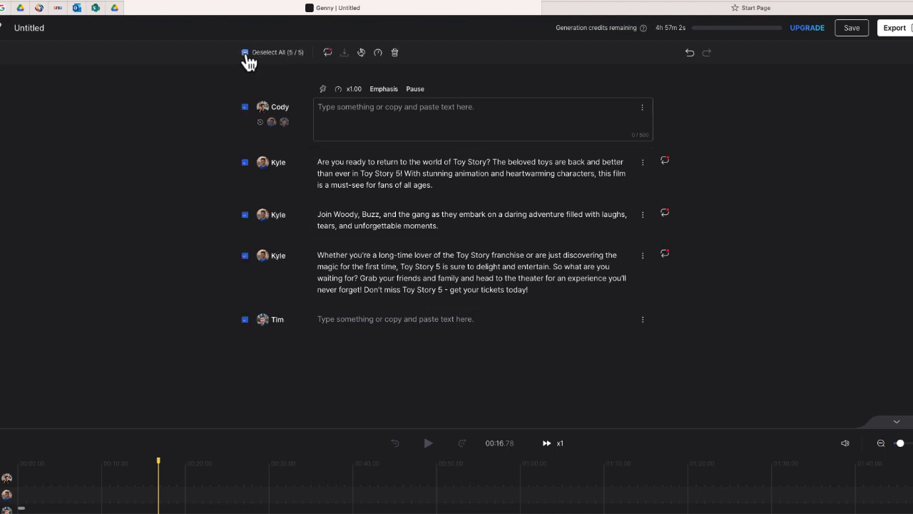
click(362, 53)
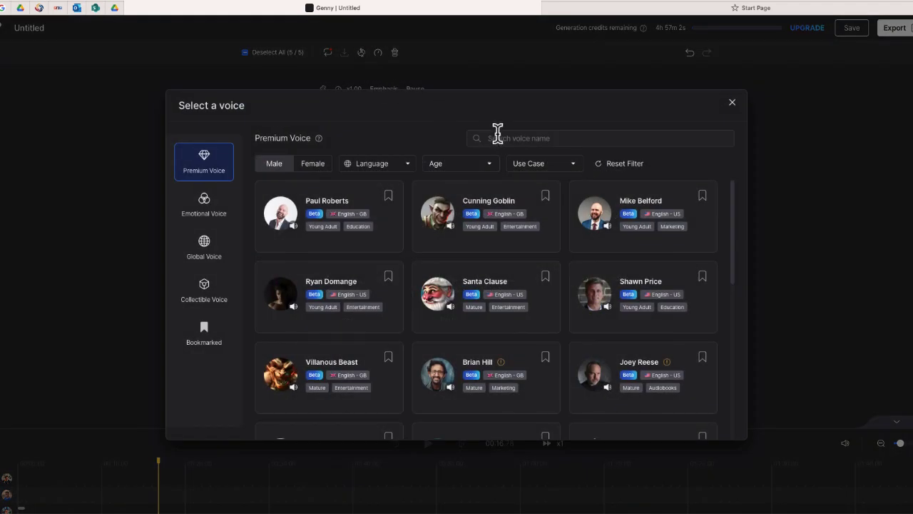
click(528, 137)
text(co)
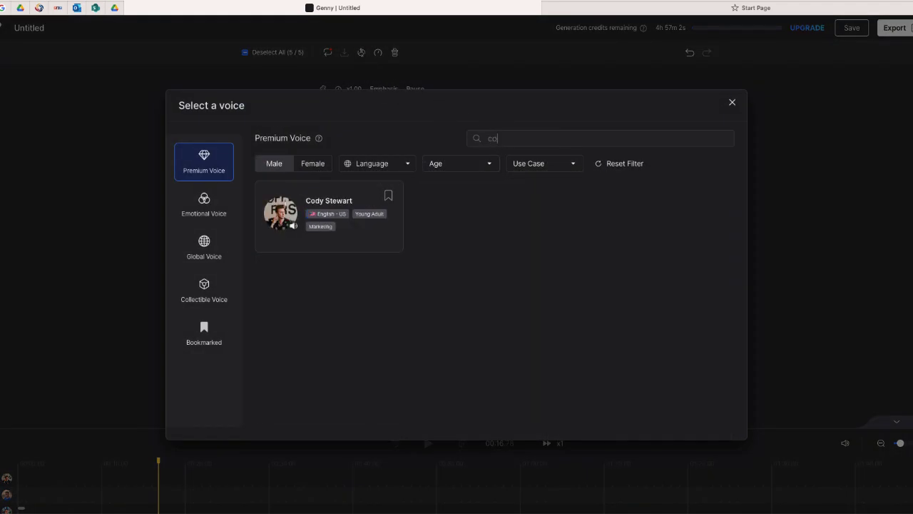
text(dy)
key(Return)
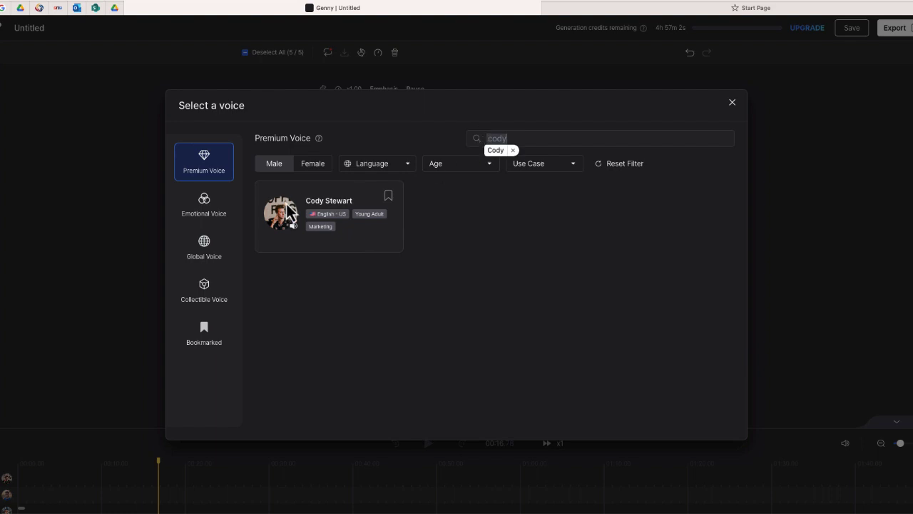
mouse_move(289, 218)
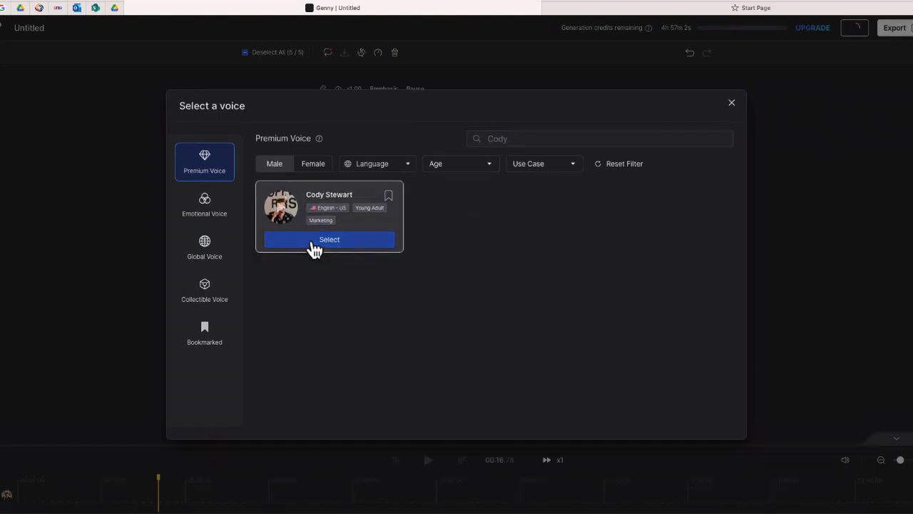
click(328, 239)
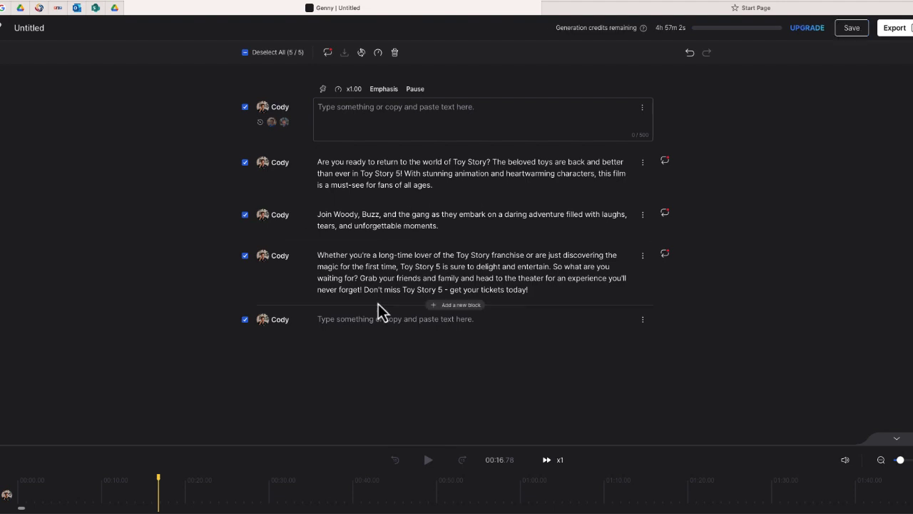
Step: Delete the empty block at the top of the script
click(381, 260)
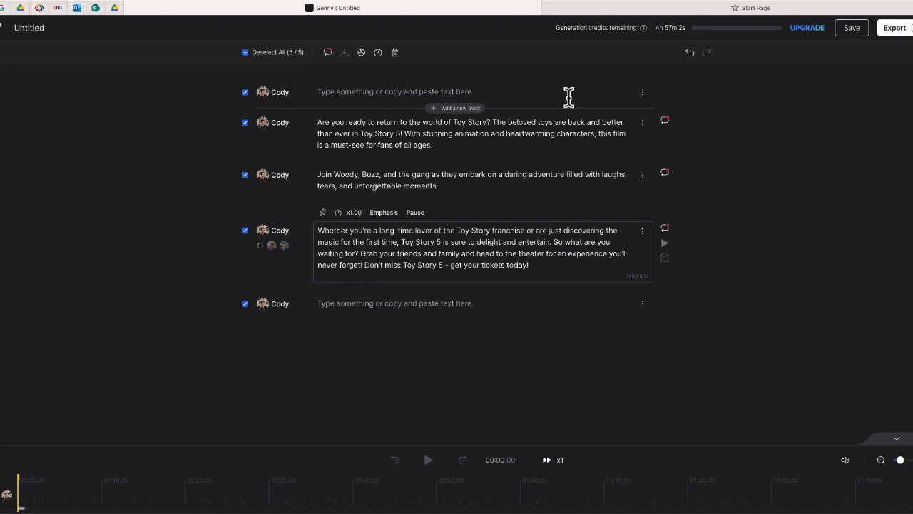
click(646, 105)
click(642, 107)
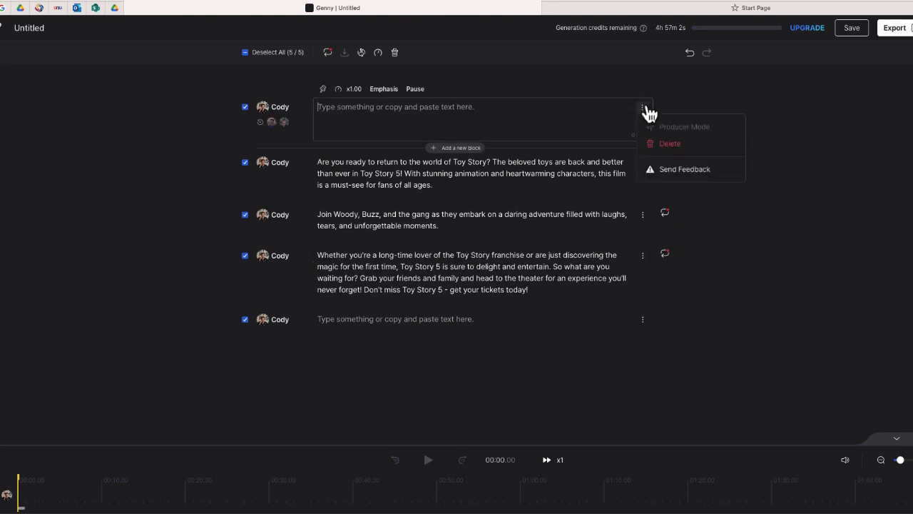
click(670, 145)
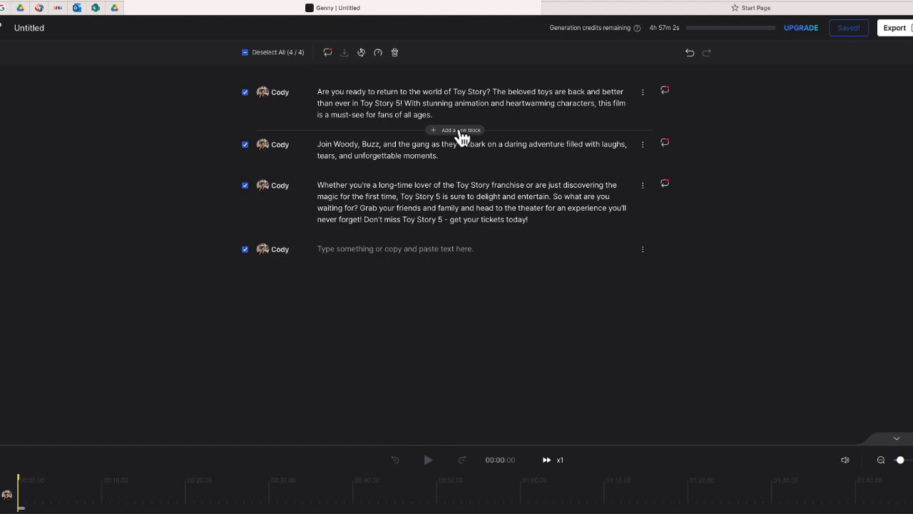
Step: Insert an empty block after the first paragraph, then delete it again
click(460, 134)
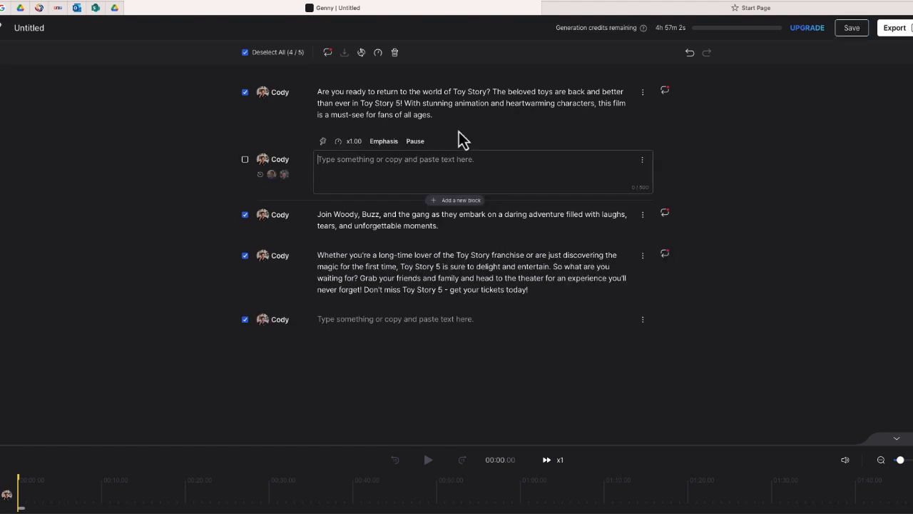
click(642, 160)
click(674, 195)
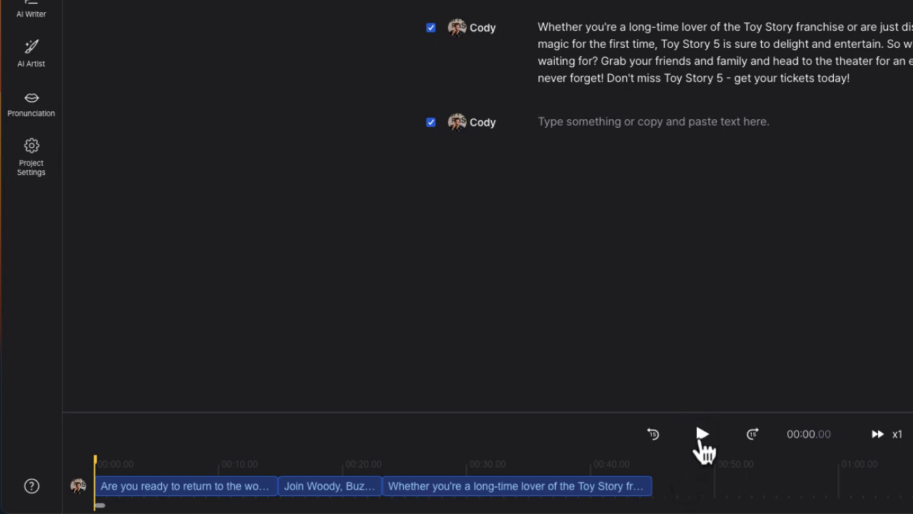
click(702, 435)
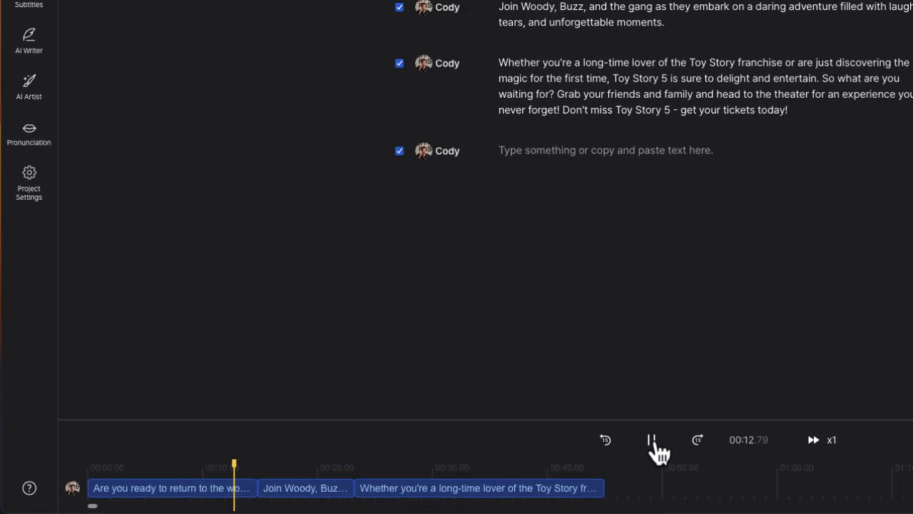
click(703, 437)
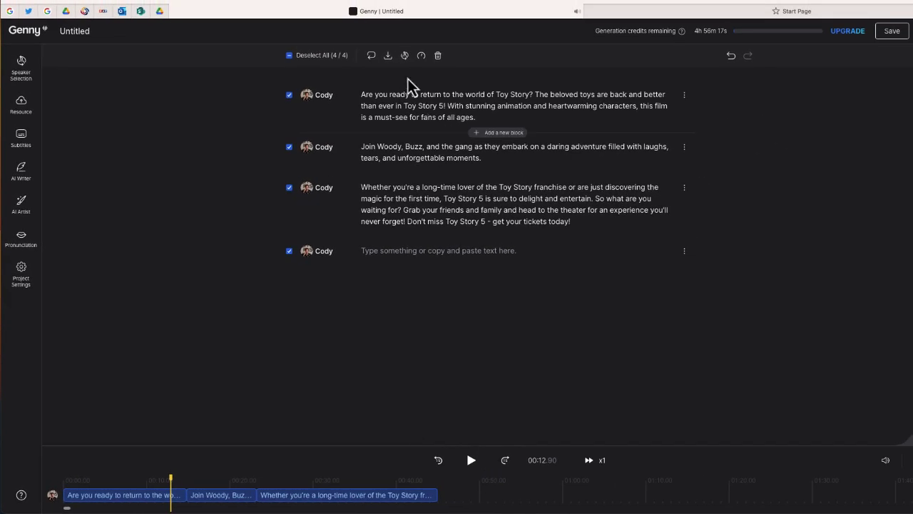
click(430, 117)
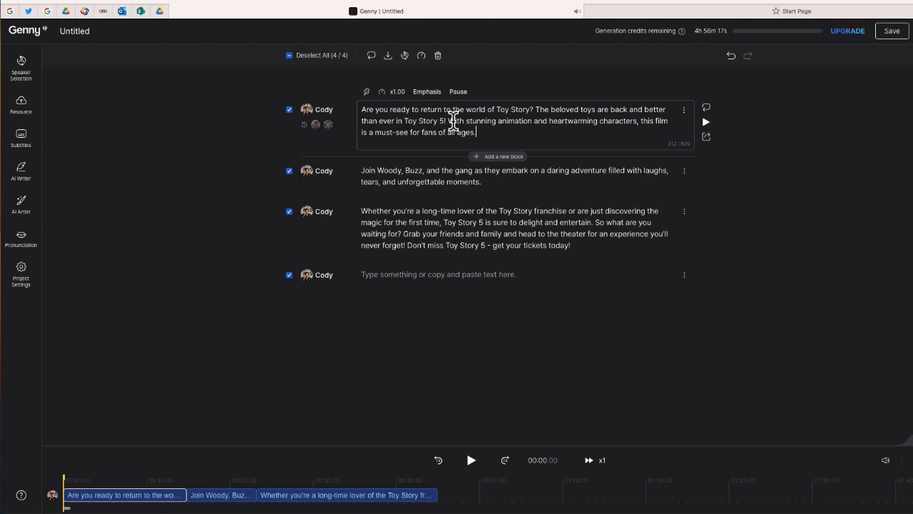
Step: Export the voice-over as an mp3 file named Toy Story 5
click(893, 31)
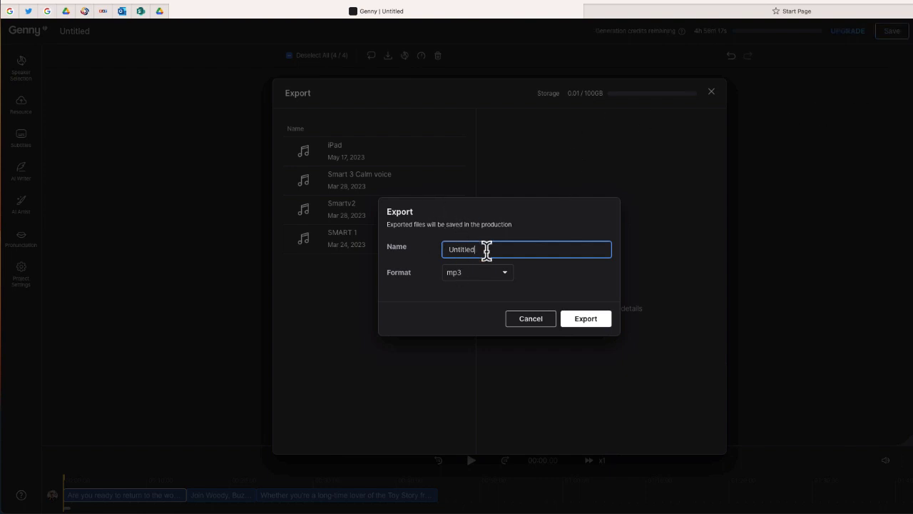
click(492, 276)
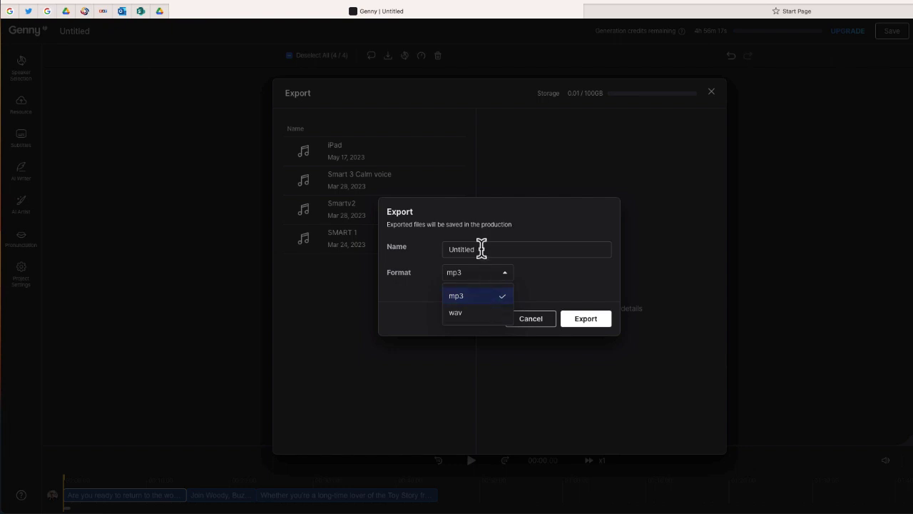
click(482, 249)
click(601, 324)
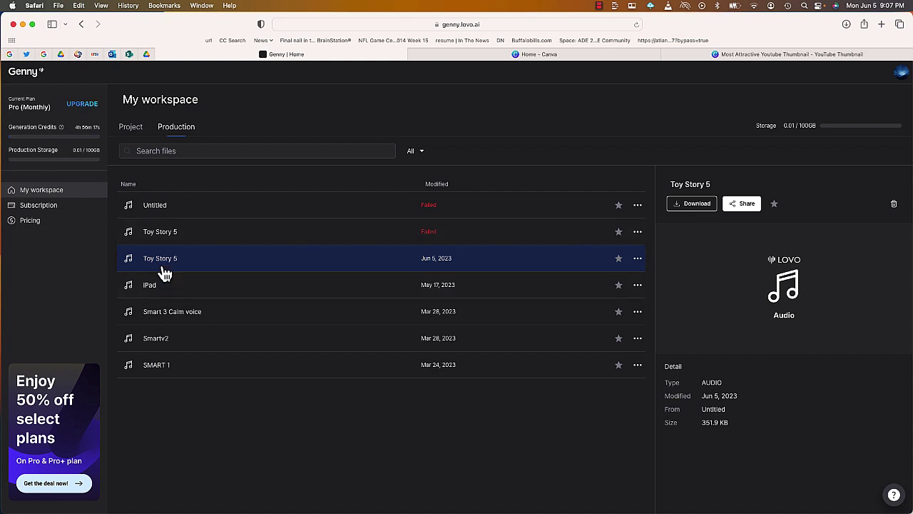
mouse_move(764, 321)
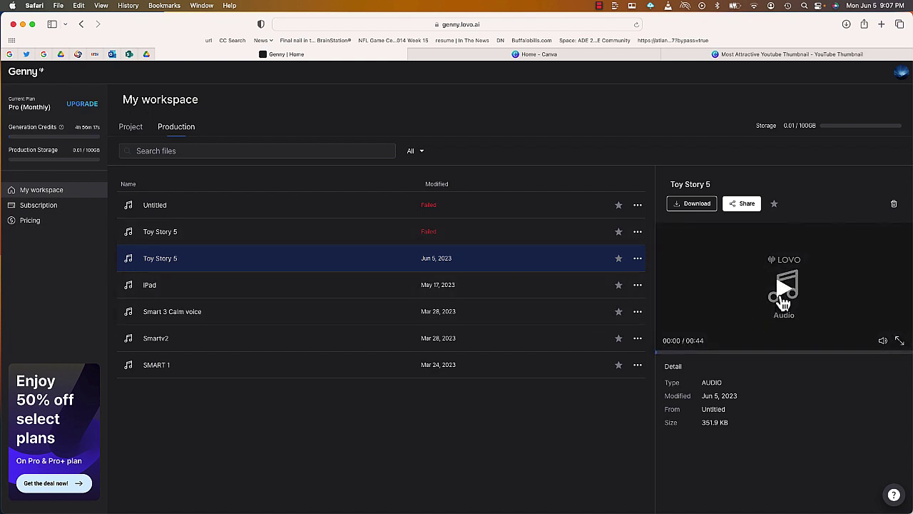
click(785, 296)
mouse_move(787, 362)
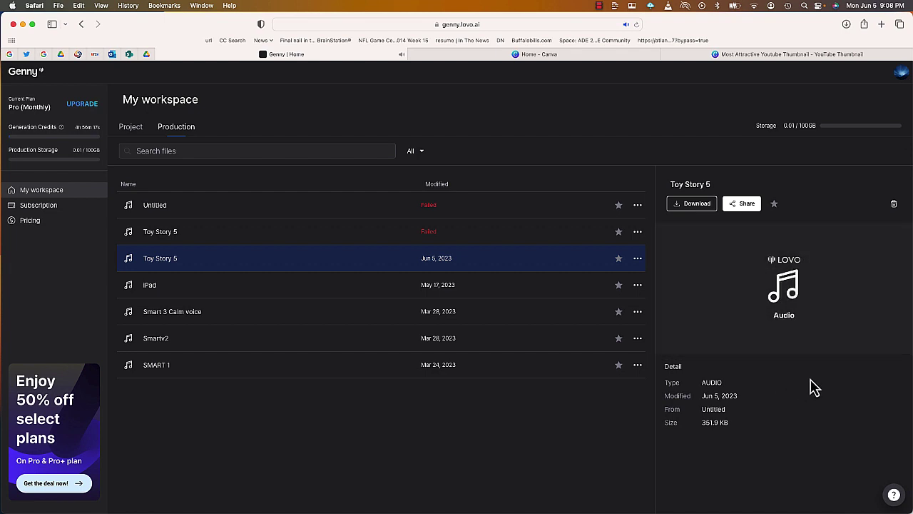
mouse_move(780, 265)
click(747, 209)
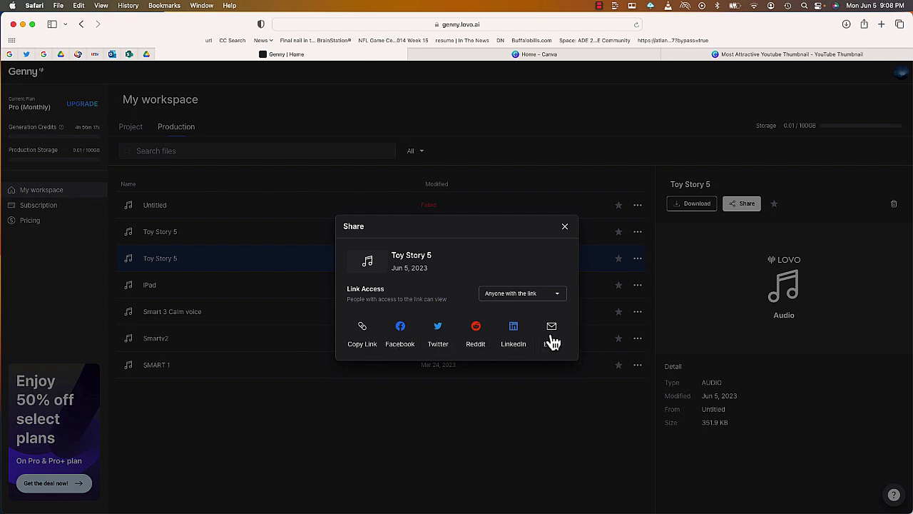
click(564, 226)
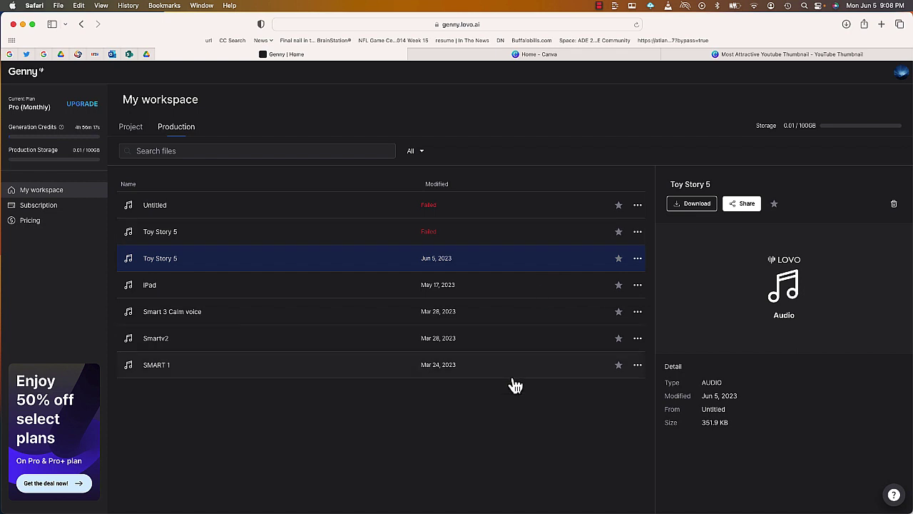